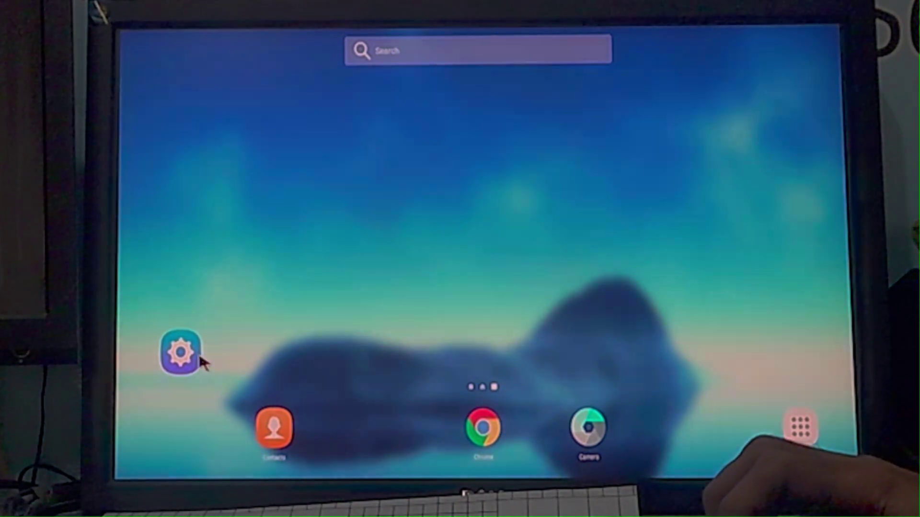
- Open the box Settings and cancel the first password prompt
left_click(201, 361)
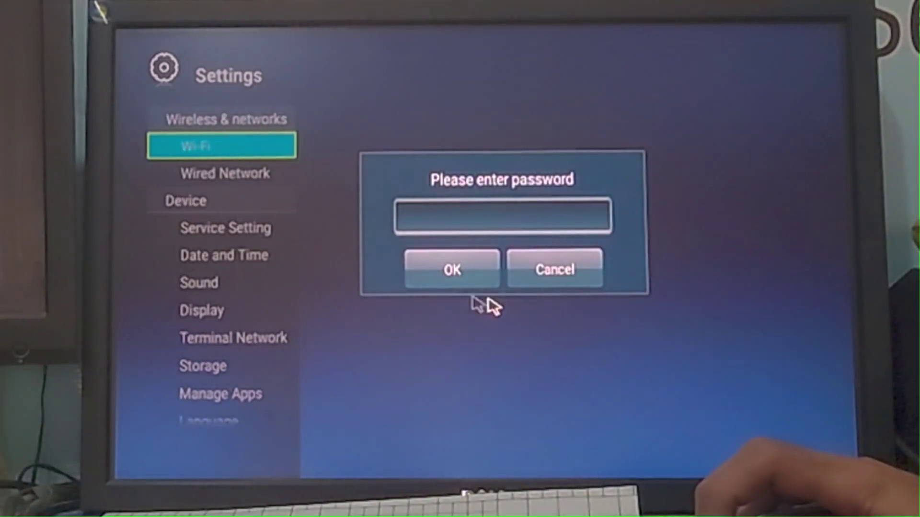
left_click(548, 273)
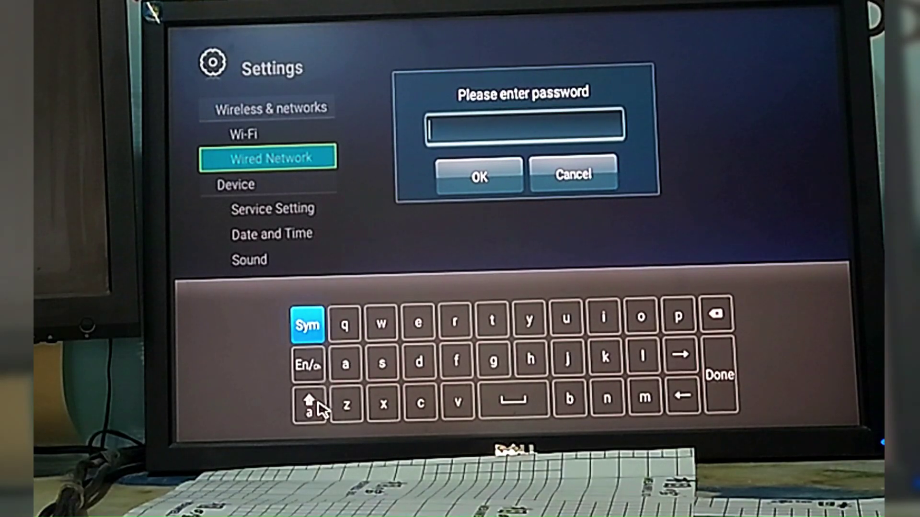
- Enter the numeric settings password, confirm it, and dismiss the PPPoE dialog
left_click(315, 397)
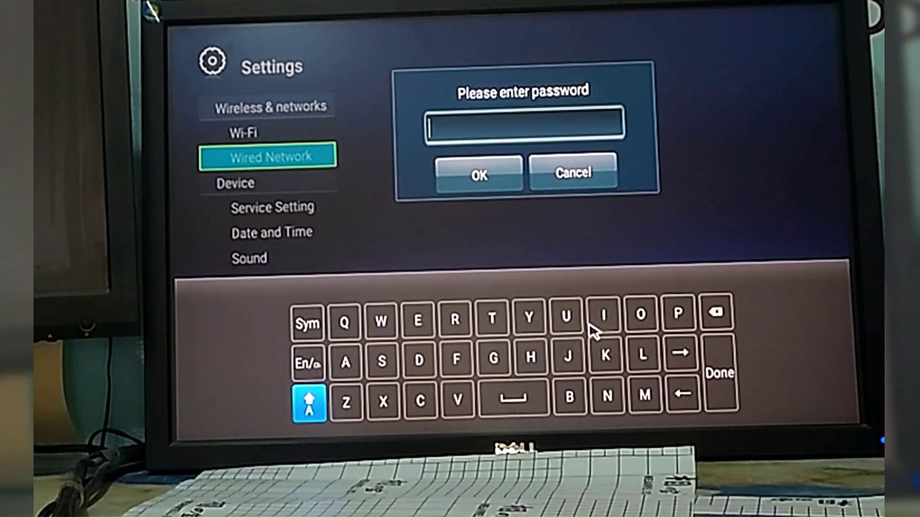
left_click(308, 325)
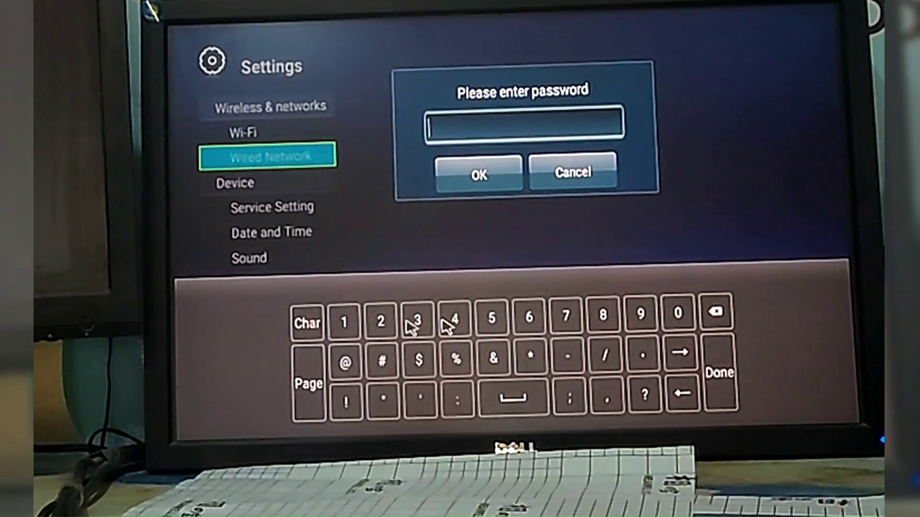
left_click(602, 314)
left_click(381, 321)
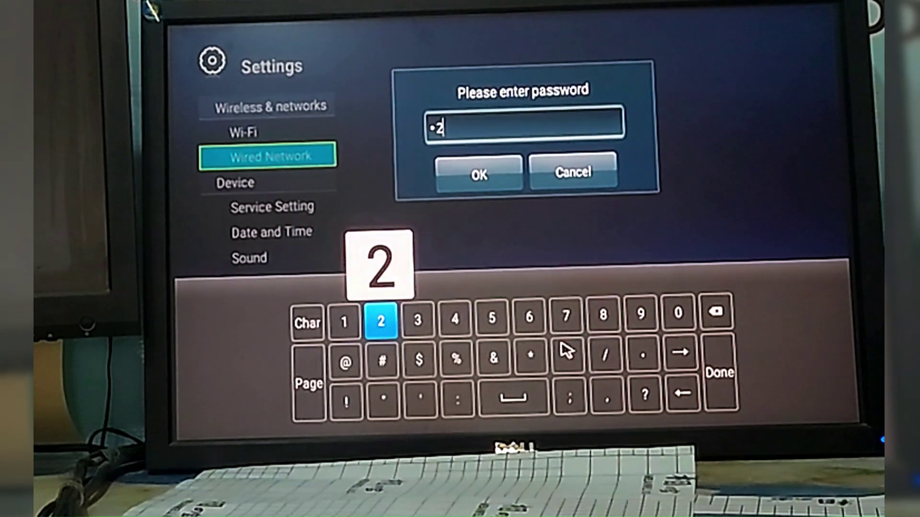
left_click(602, 314)
left_click(719, 370)
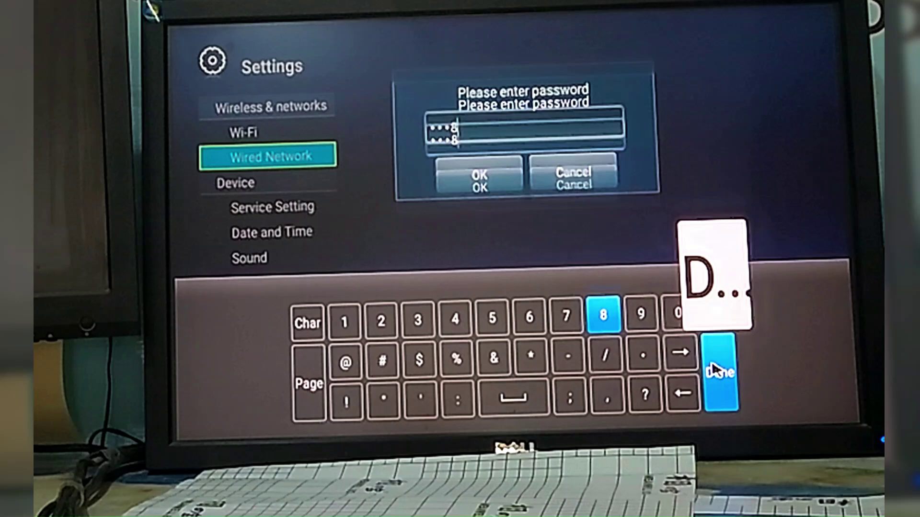
left_click(504, 250)
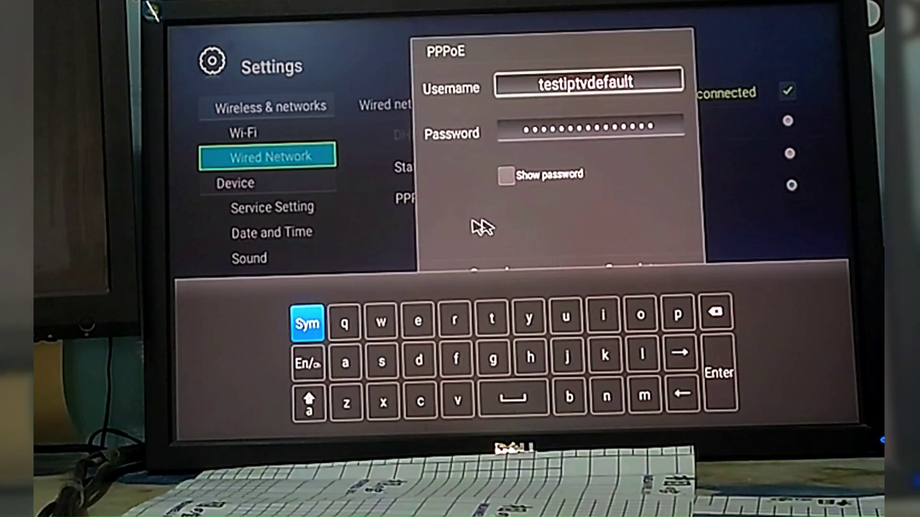
key("Escape")
key("Escape")
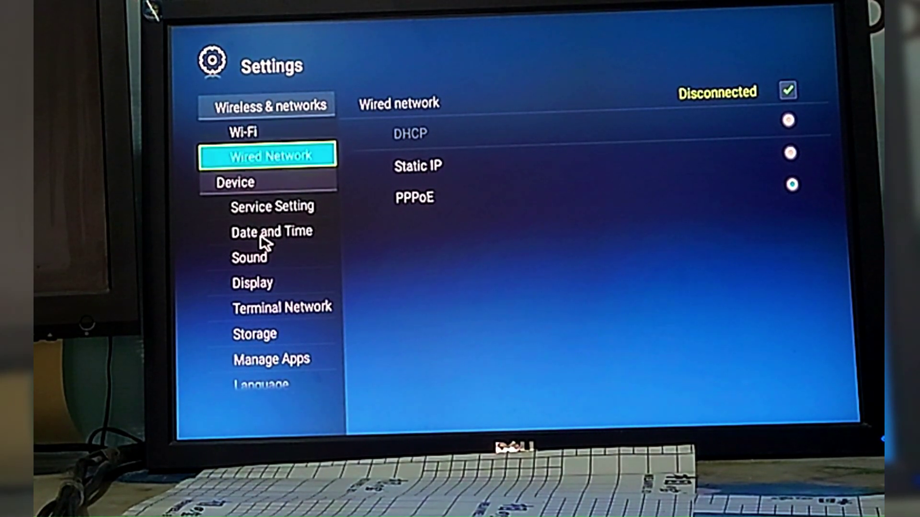
scroll(261, 235, "down", 1)
scroll(280, 196, "down", 3)
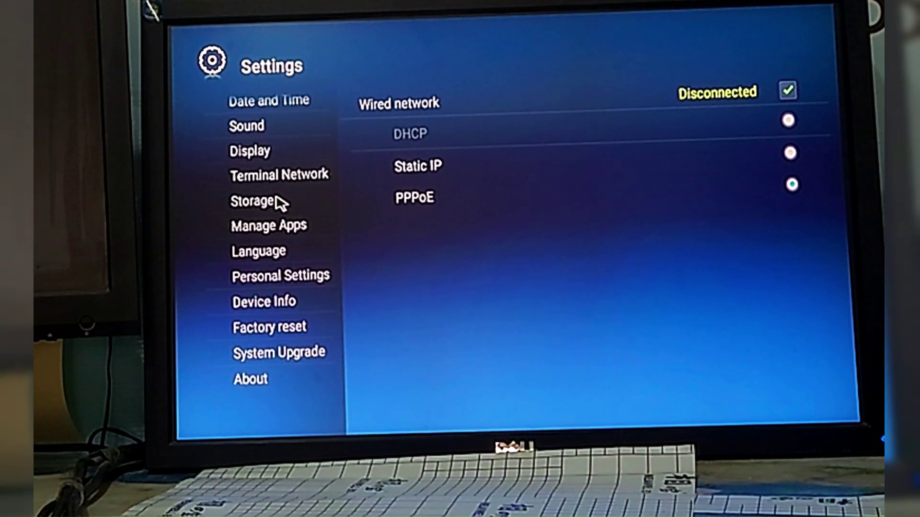
- View the Device Info page, then the Personal Settings page
left_click(279, 304)
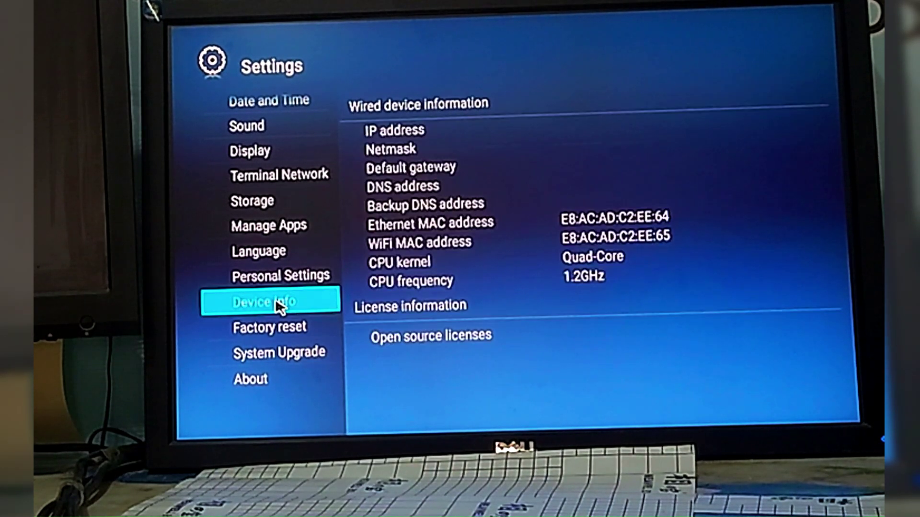
left_click(277, 279)
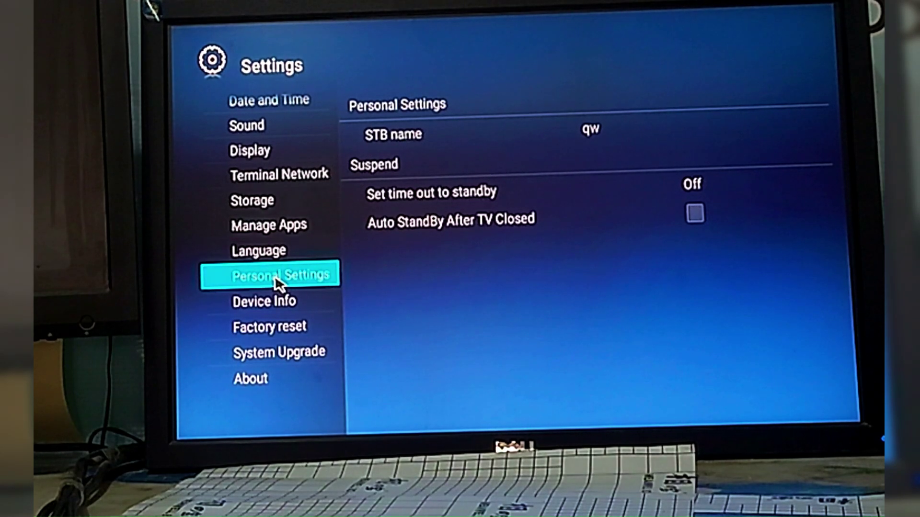
scroll(262, 261, "up", 1)
scroll(266, 241, "up", 1)
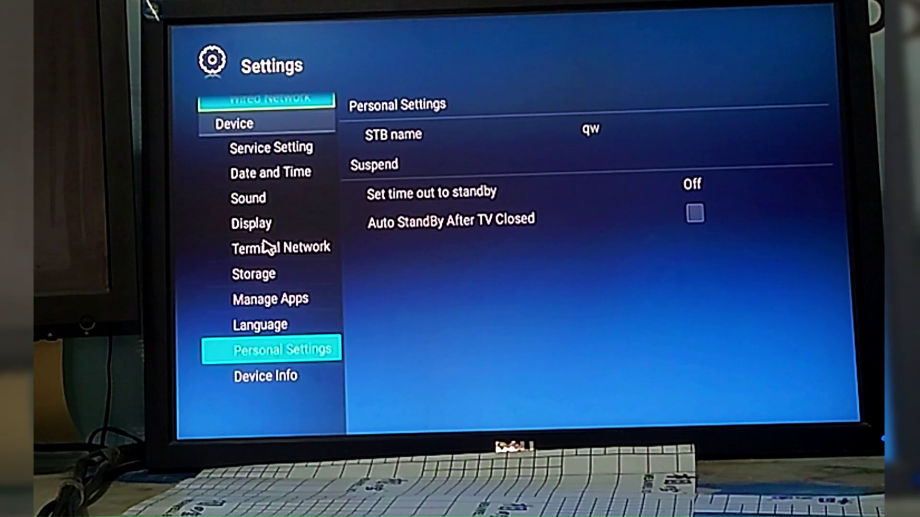
scroll(267, 247, "down", 2)
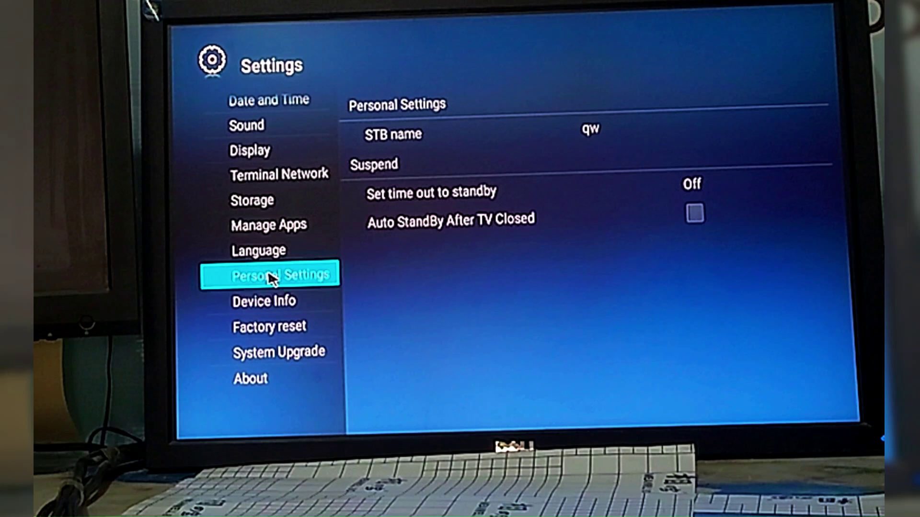
scroll(271, 279, "up", 2)
- View S Launcher's details under Manage Apps > Download
left_click(275, 302)
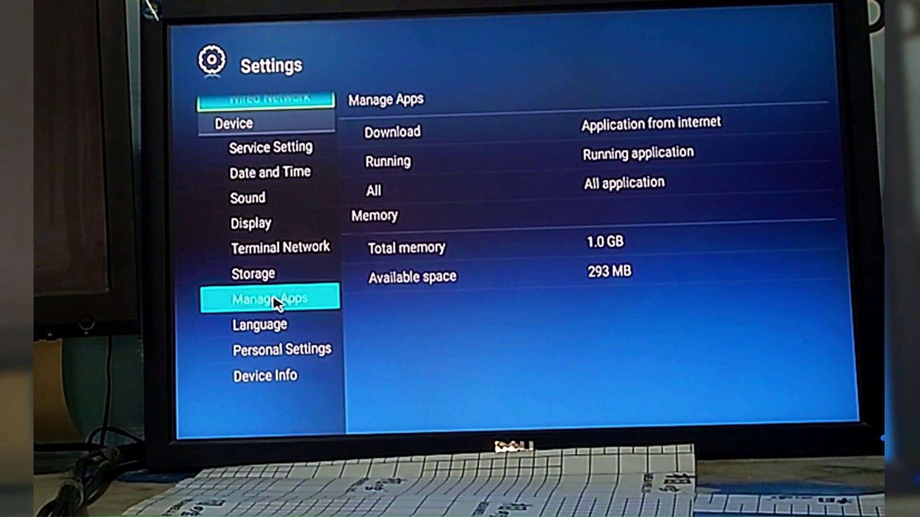
left_click(446, 140)
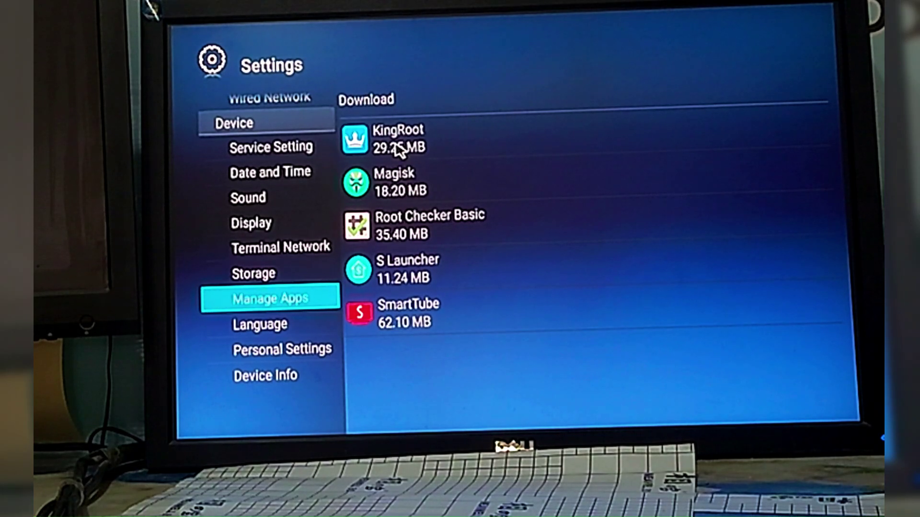
left_click(400, 278)
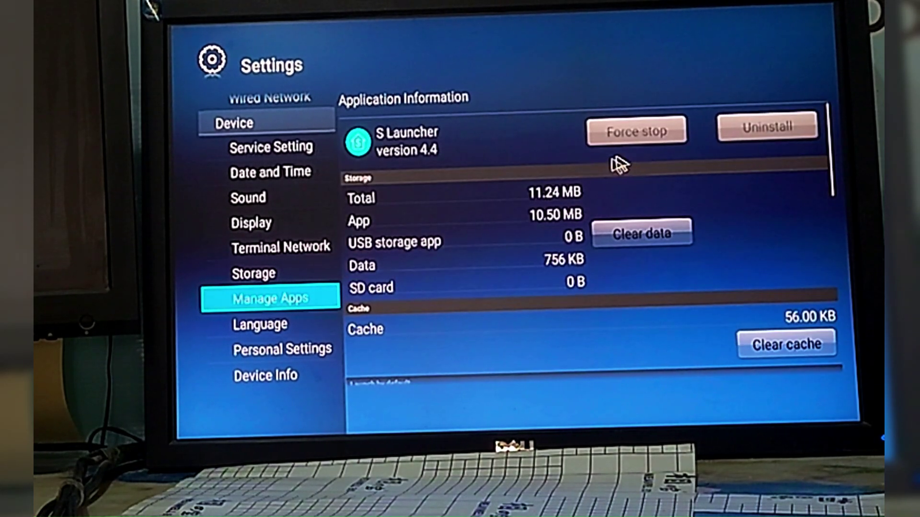
- Browse Storage and Terminal Network, ending on the Display resolution page
left_click(299, 278)
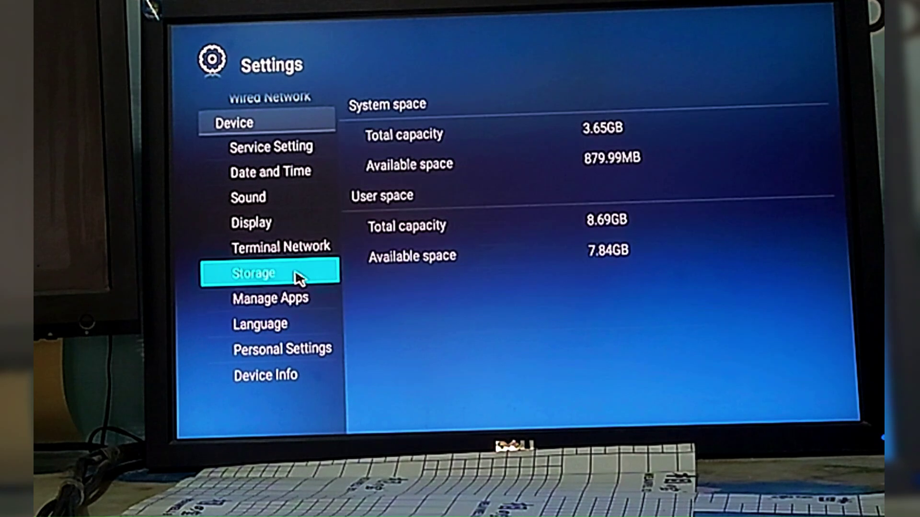
left_click(287, 247)
left_click(286, 216)
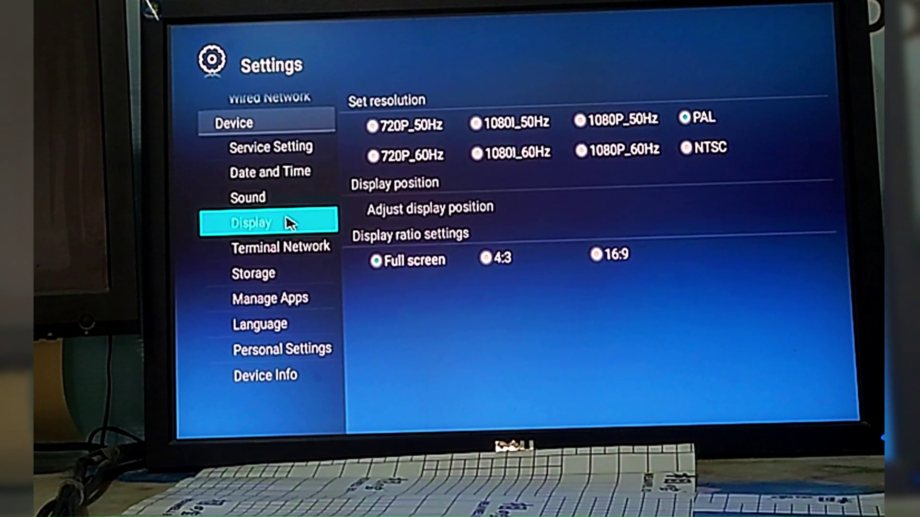
- Browse Sound Output and Date and Time, then keep OTT as the service option
left_click(286, 201)
left_click(290, 170)
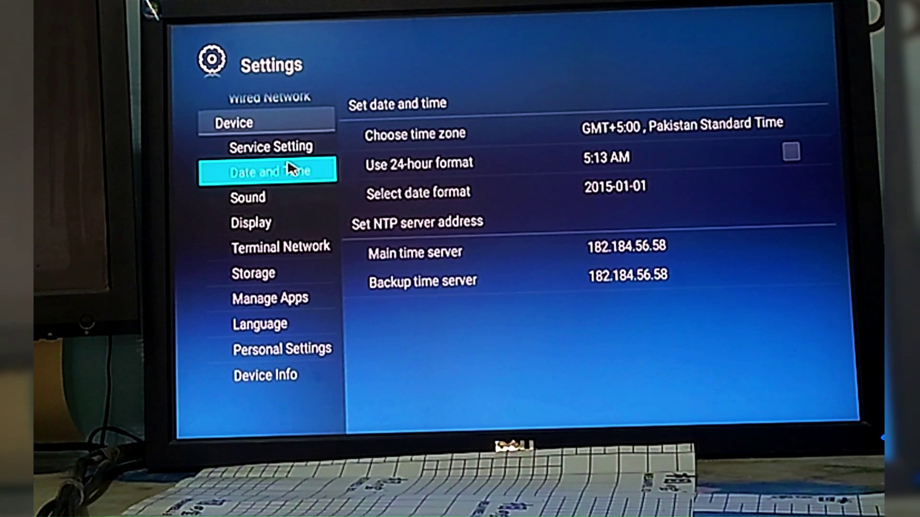
scroll(284, 180, "up", 2)
left_click(288, 209)
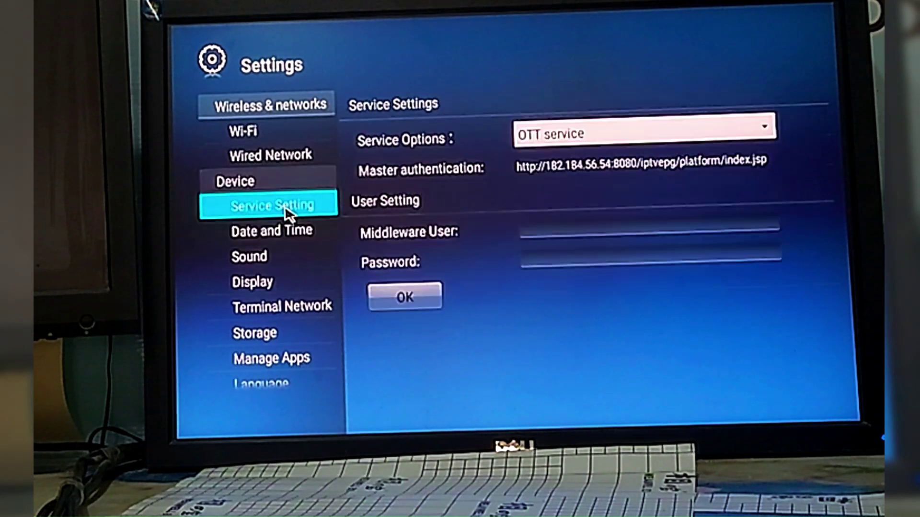
left_click(541, 146)
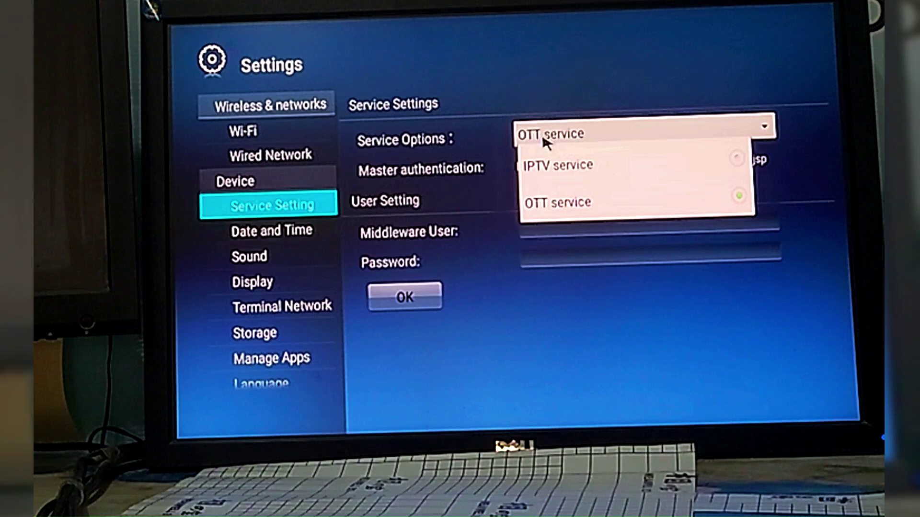
left_click(452, 187)
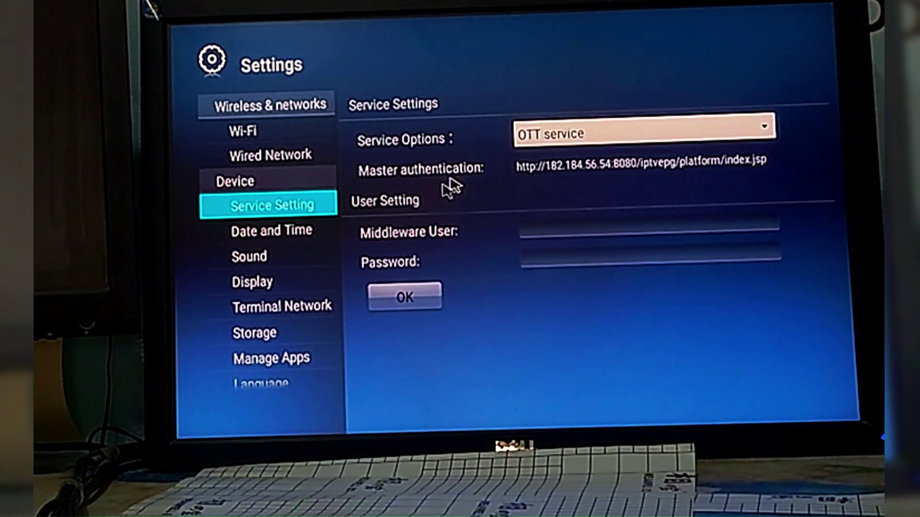
scroll(325, 261, "down", 5)
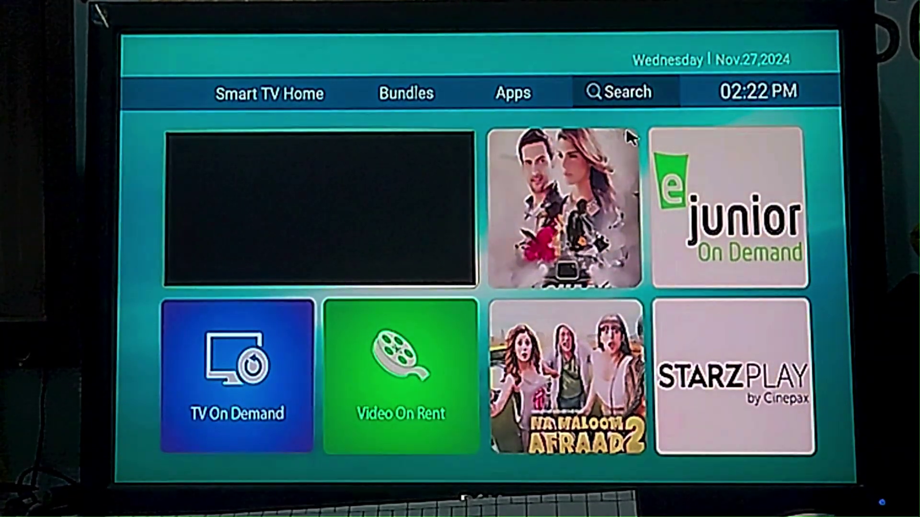
- Move focus across the launcher's Apps tiles onto the Browser app
key("Left")
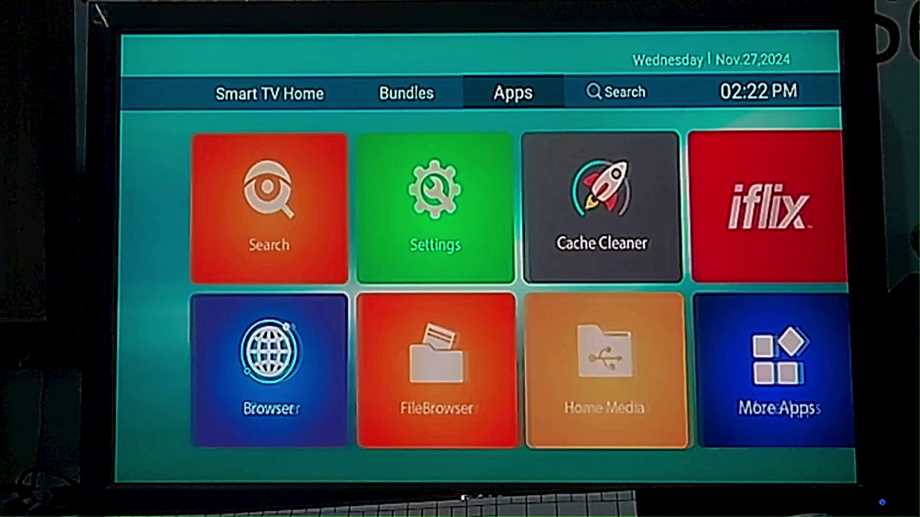
key("Down")
key("Left")
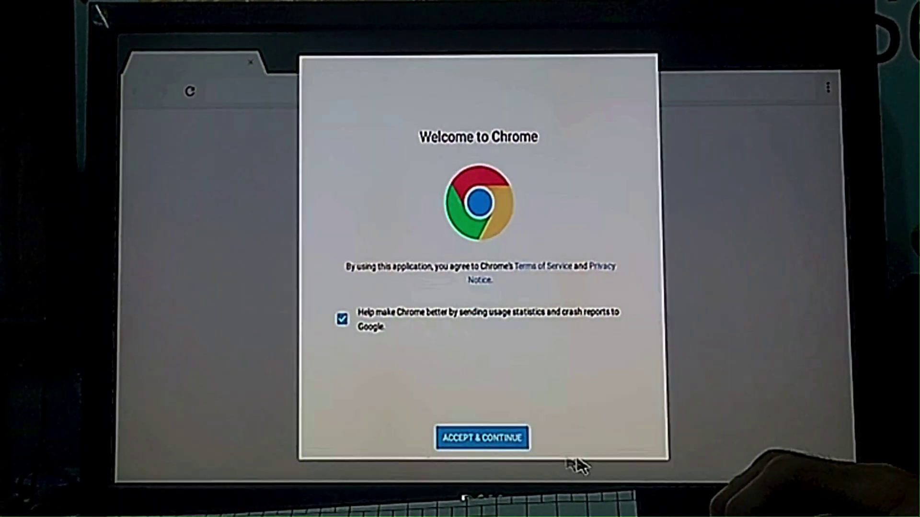
- Accept Chrome's terms and allow it access to device storage
left_click(499, 434)
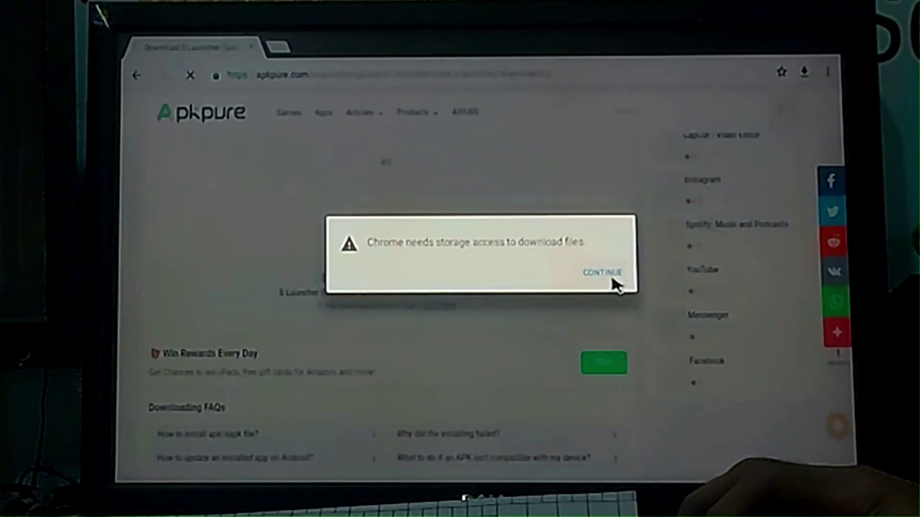
left_click(611, 278)
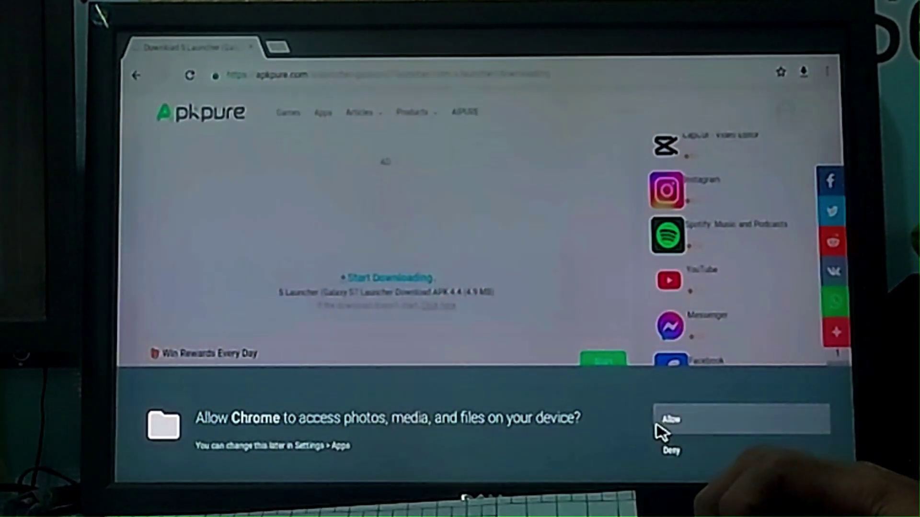
left_click(665, 424)
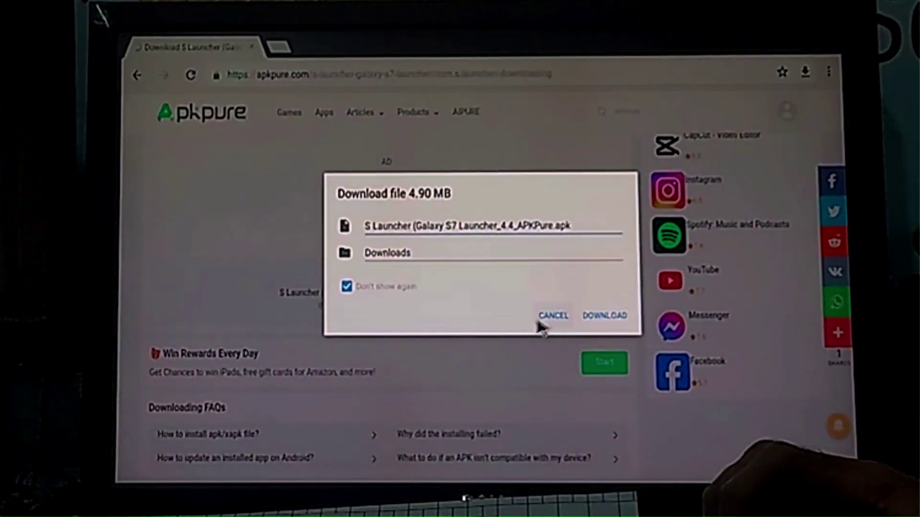
- Download the S Launcher APK, keep it despite the warning, and open it
left_click(590, 322)
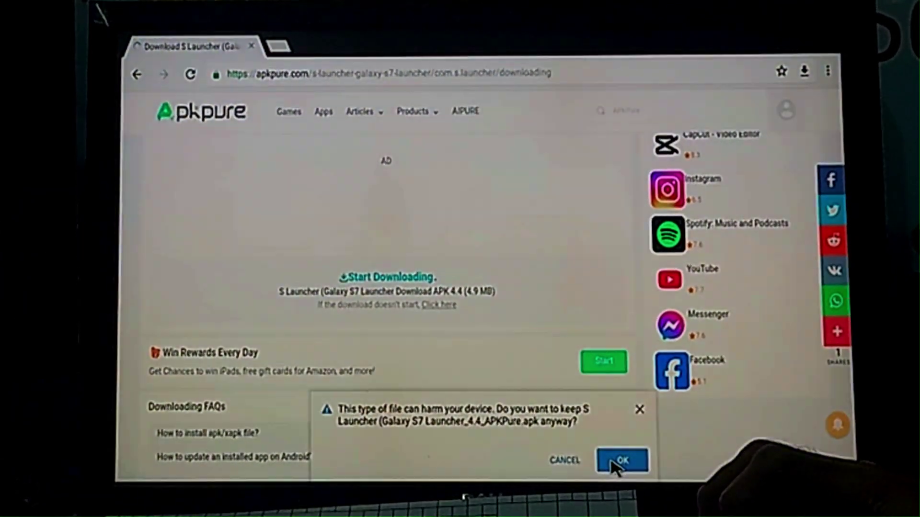
left_click(618, 461)
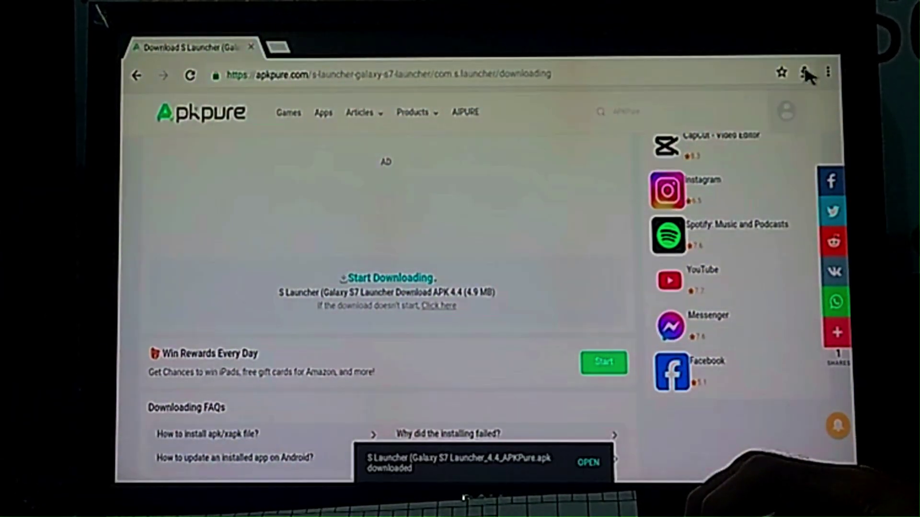
left_click(591, 460)
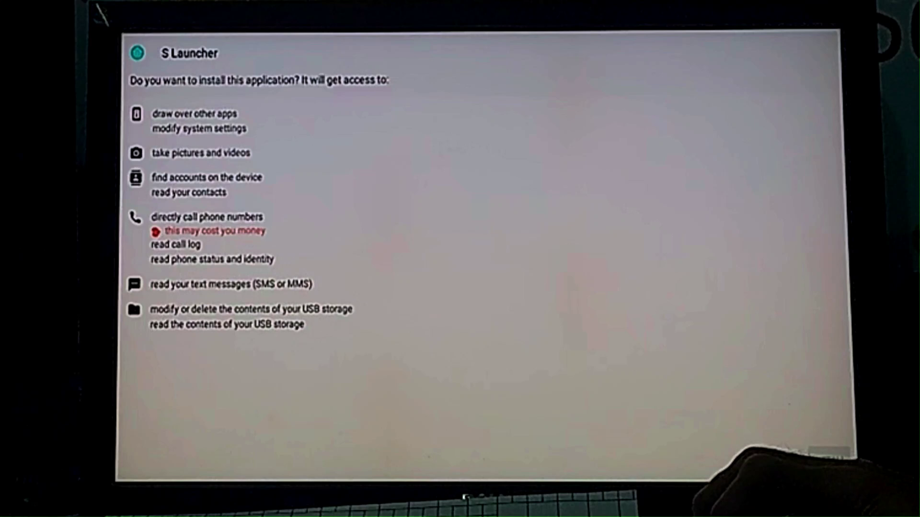
- Install S Launcher from the permissions screen
left_click(817, 452)
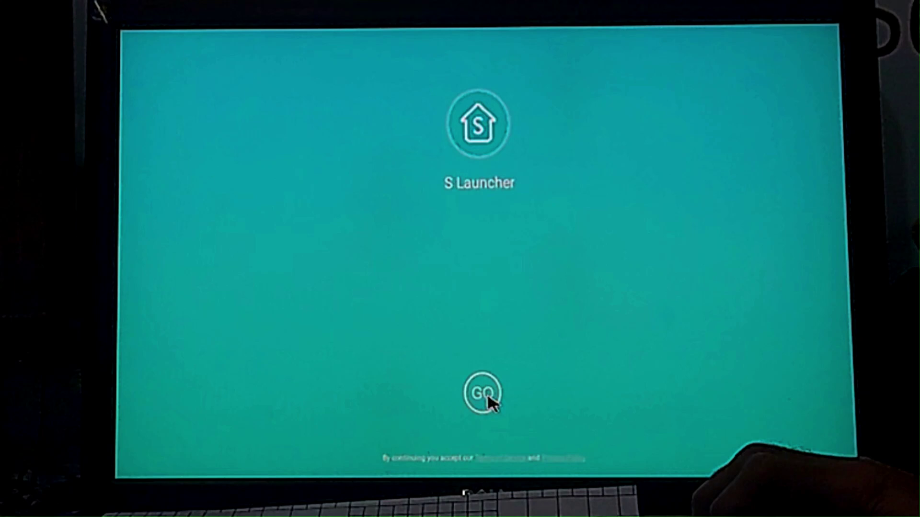
- Finish S Launcher's welcome with GO, then open the Apps grid drawer
left_click(487, 395)
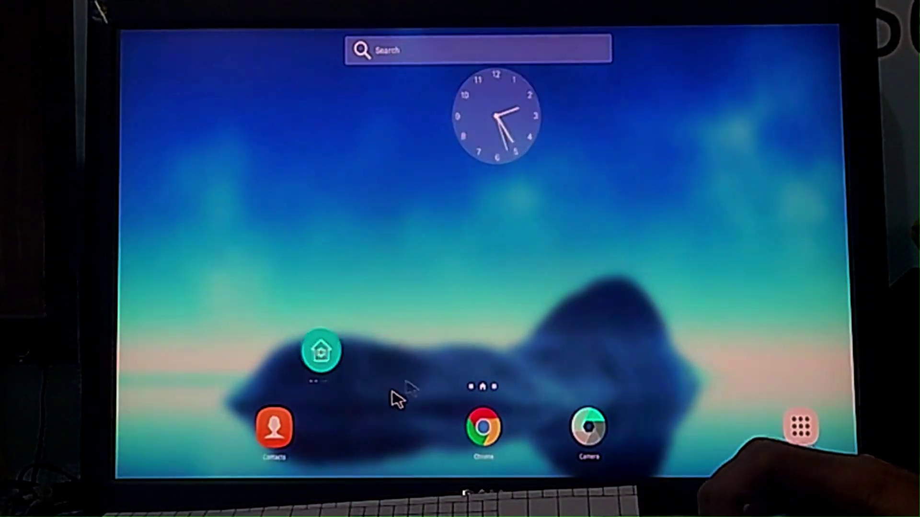
scroll(552, 334, "down", 1)
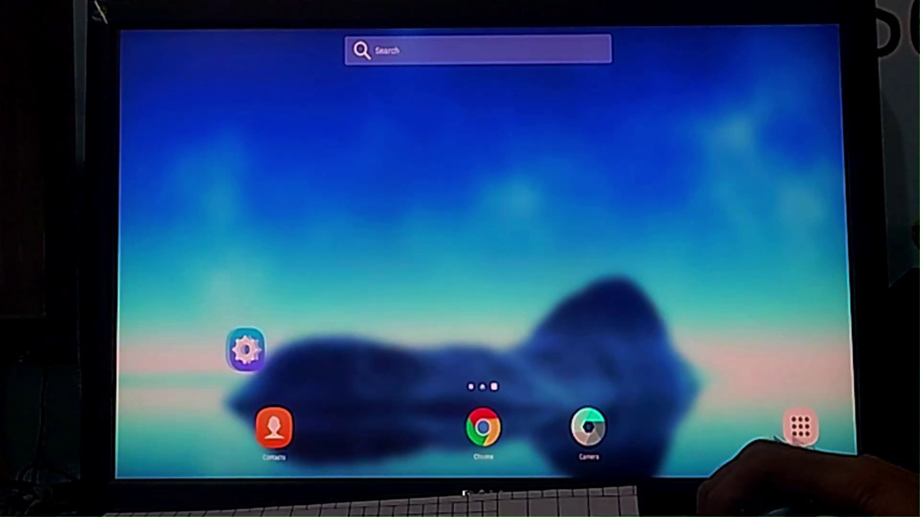
left_click(803, 433)
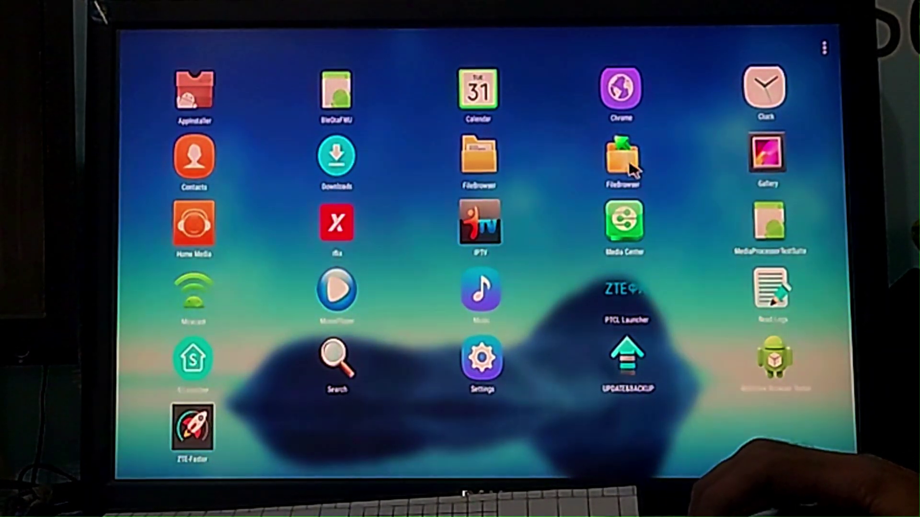
- Open and close FileBrowser, then open Settings and cancel its Wi-Fi password dialog
left_click(455, 170)
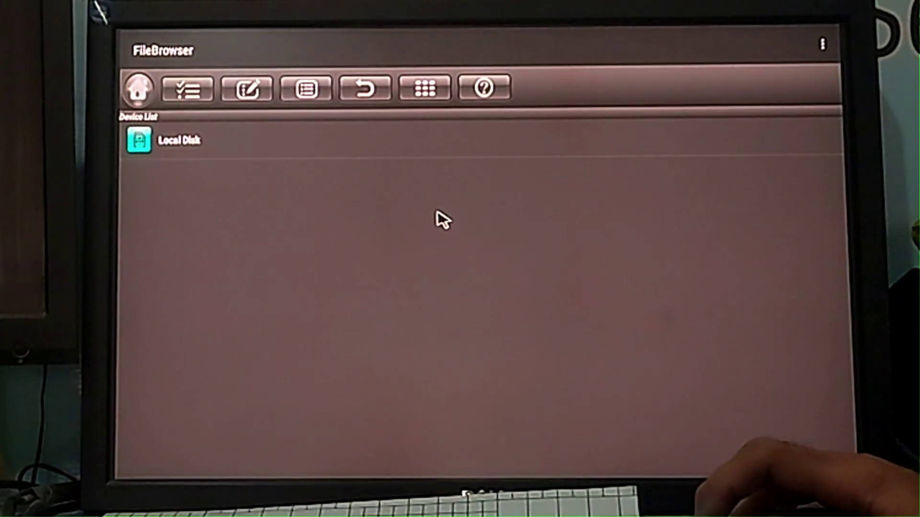
right_click(441, 220)
right_click(441, 221)
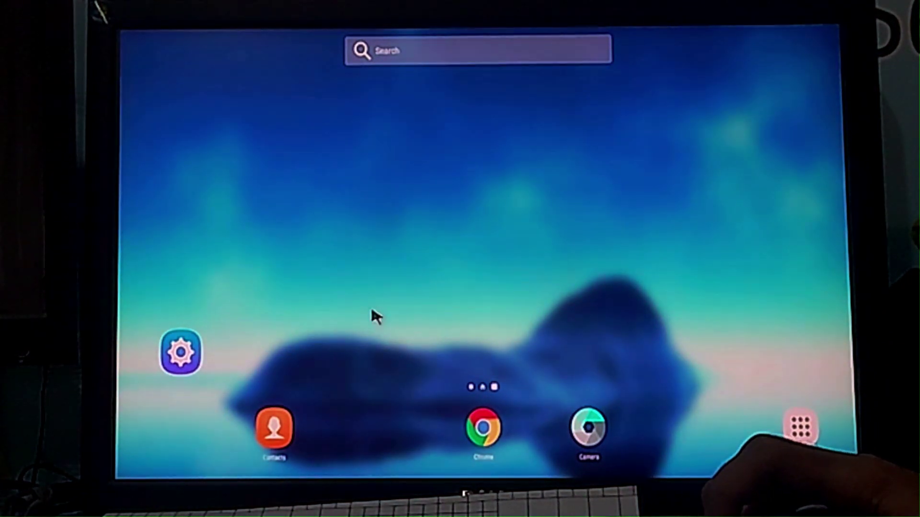
left_click(201, 358)
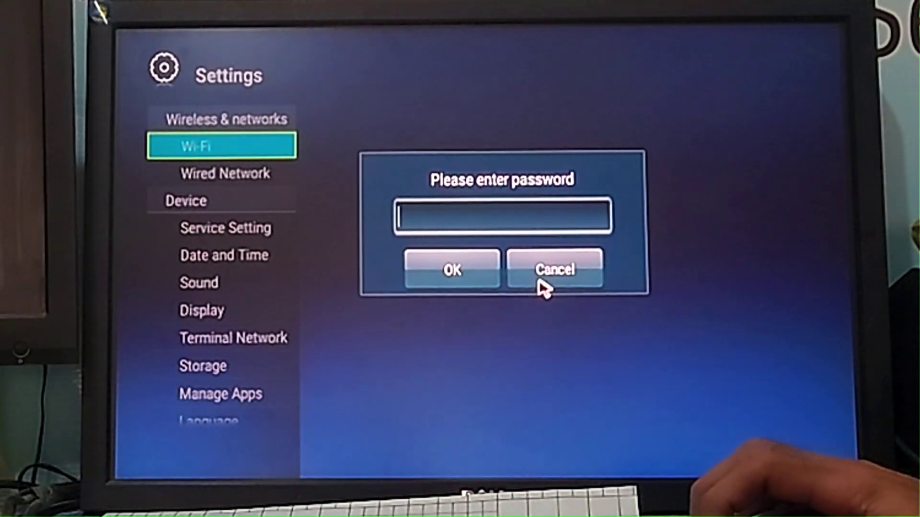
left_click(548, 275)
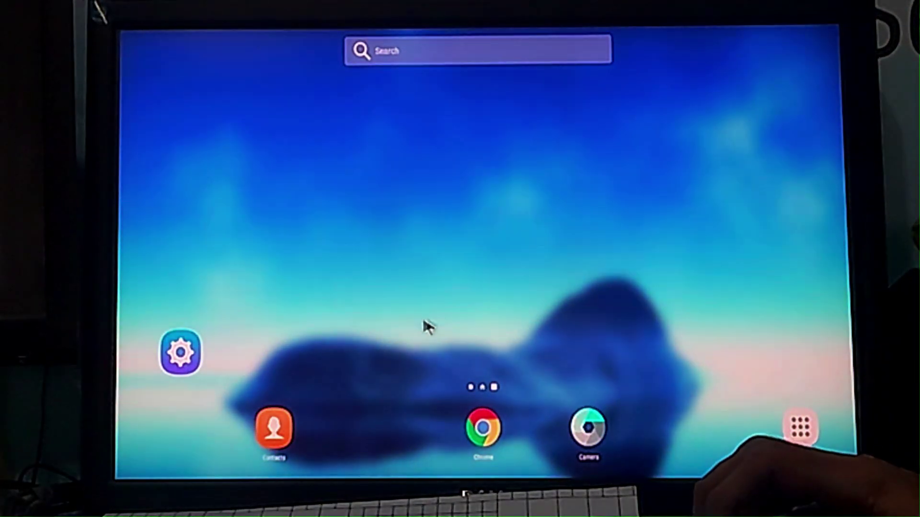